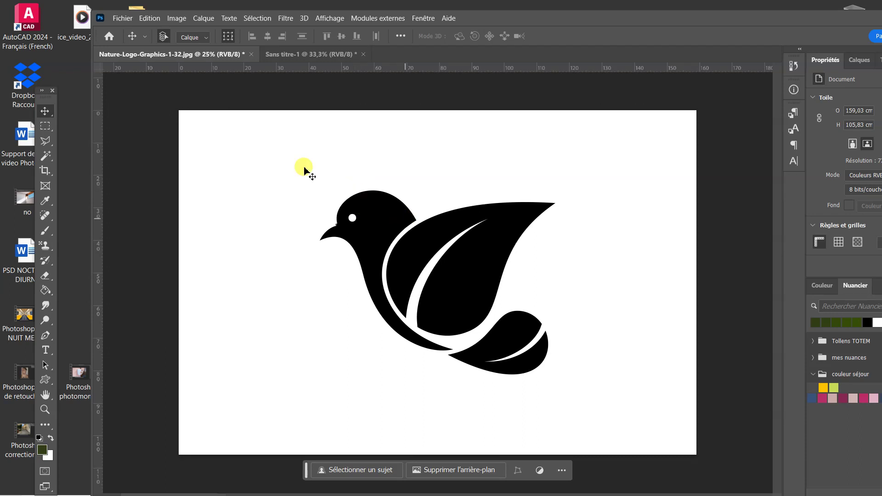
- Check the bird image's pixel dimensions and resolution in the Image Size settings
left_click(176, 18)
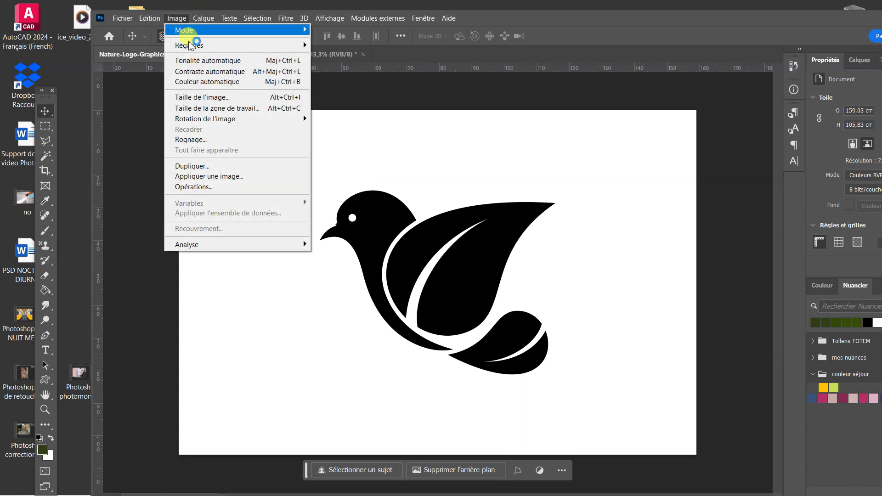
mouse_move(192, 47)
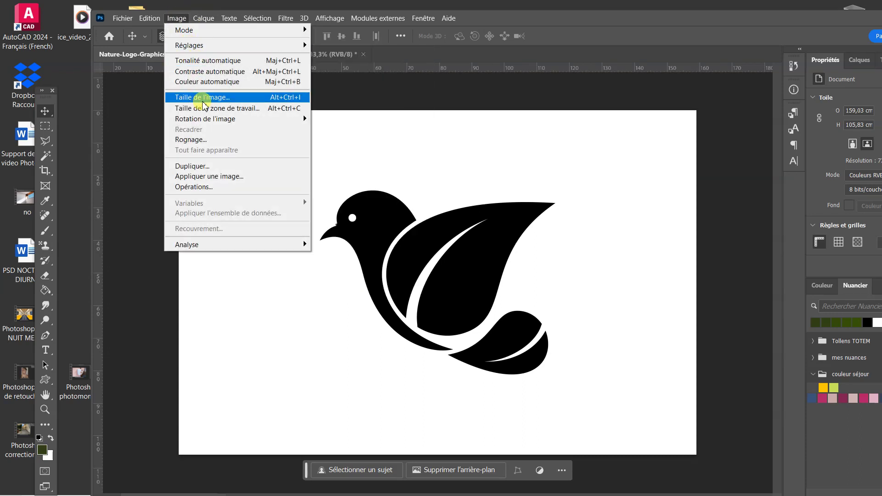
left_click(202, 97)
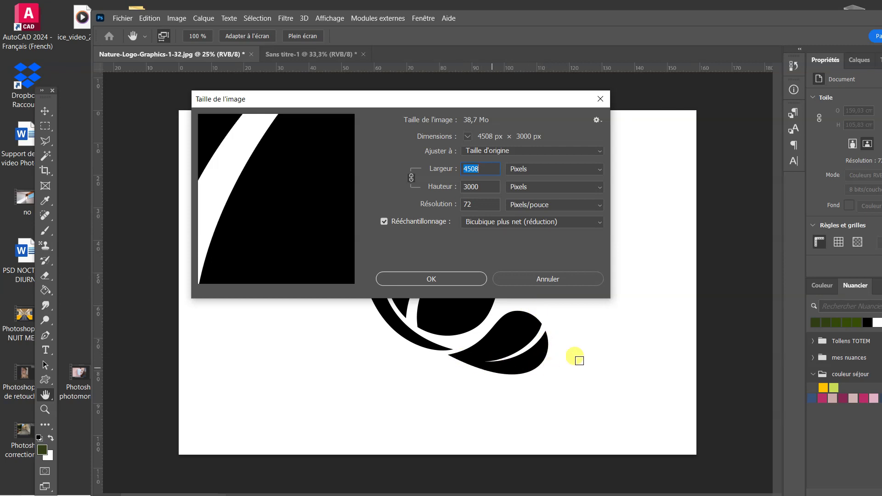
left_click(457, 275)
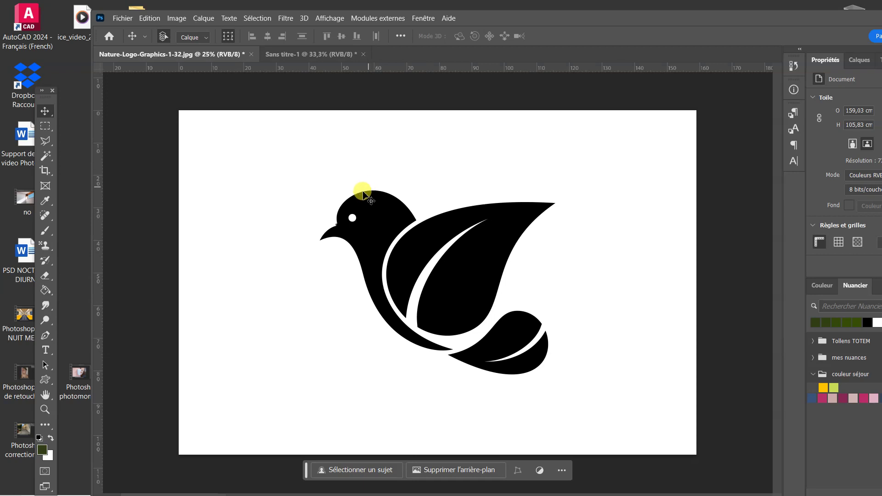
- Examine the pixels along the edge of the bird's head up close, and return to viewing the whole image
scroll(404, 188, "up", 8)
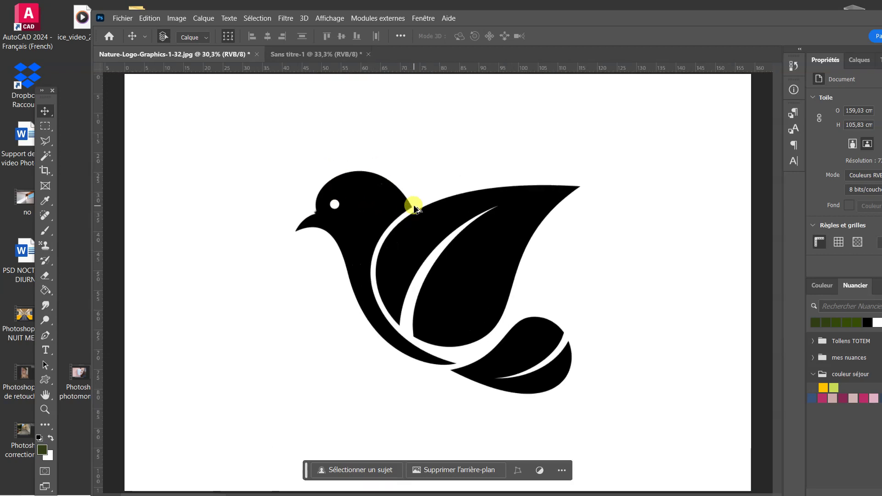
scroll(385, 178, "up", 8)
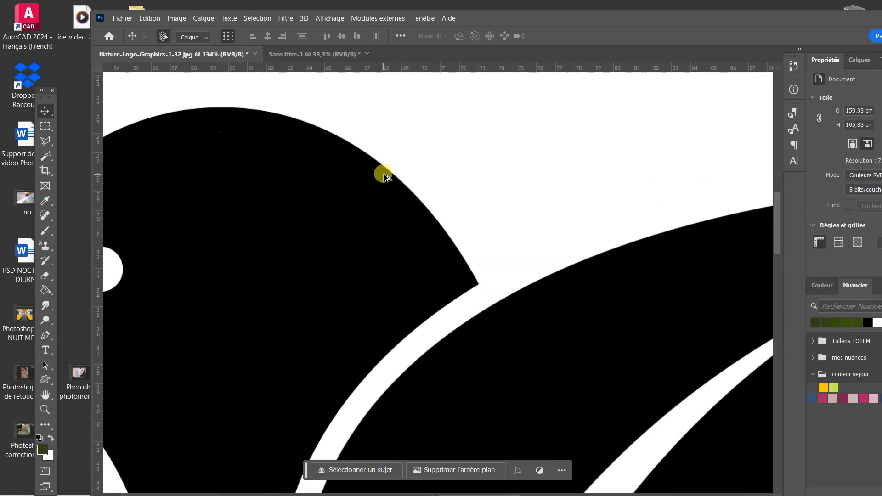
scroll(417, 191, "up", 8)
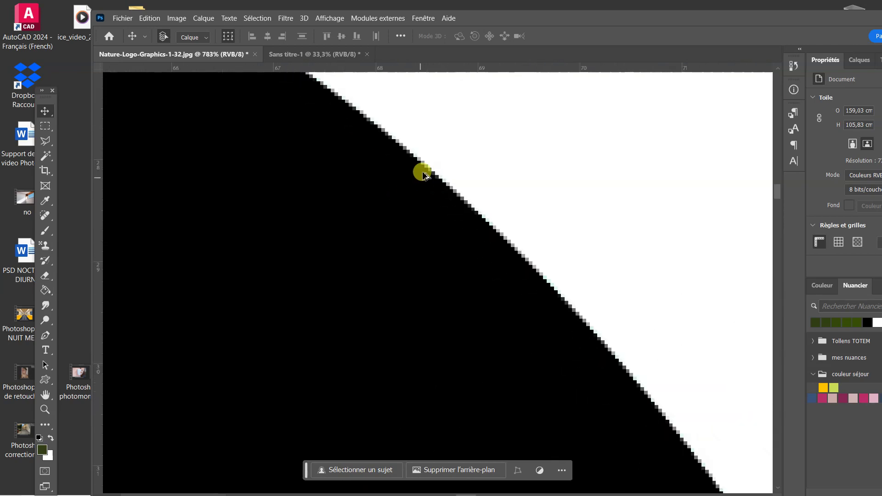
scroll(452, 198, "down", 10)
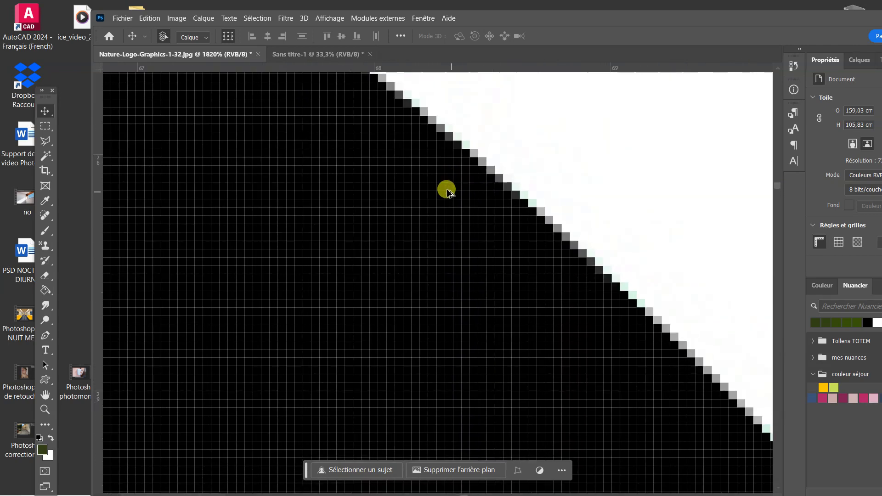
scroll(456, 189, "down", 10)
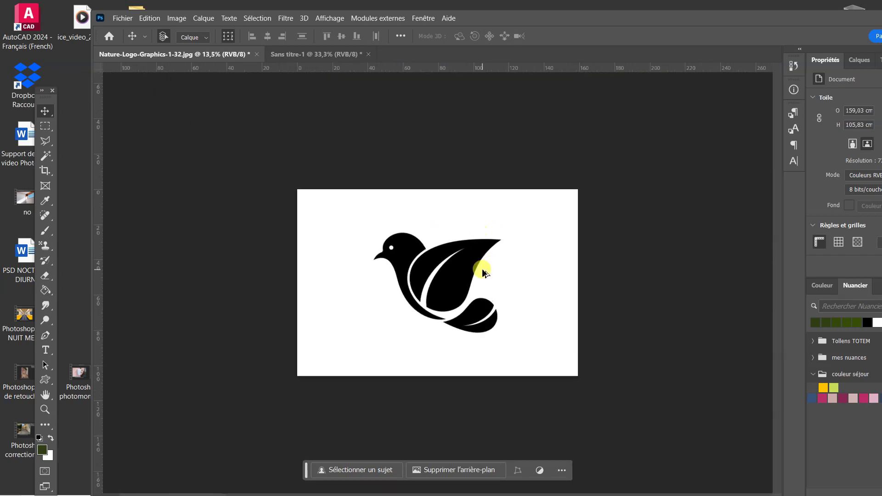
scroll(468, 294, "up", 3)
scroll(475, 296, "up", 1)
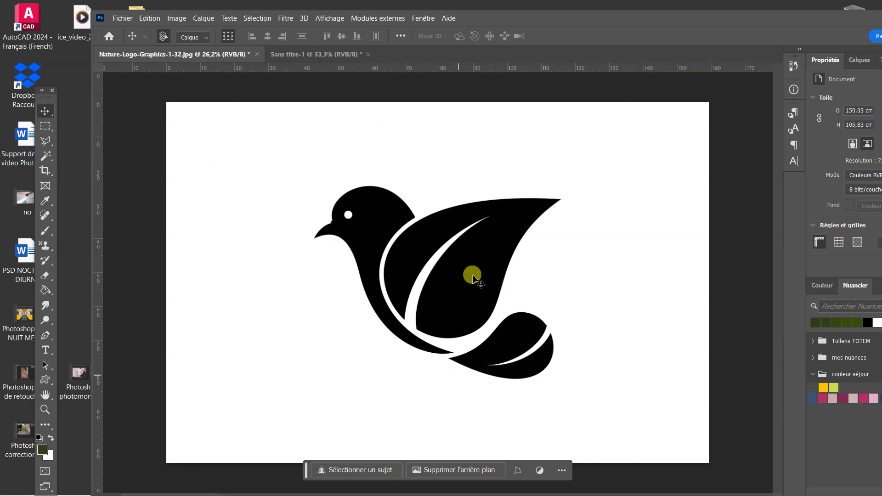
- Select the white background with the Magic Wand tool and invert the selection so it covers the black bird
left_click(46, 157)
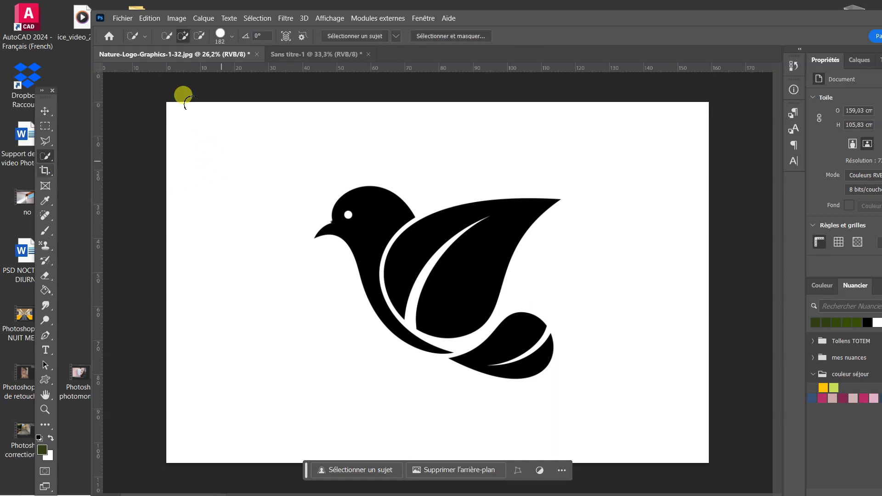
right_click(45, 158)
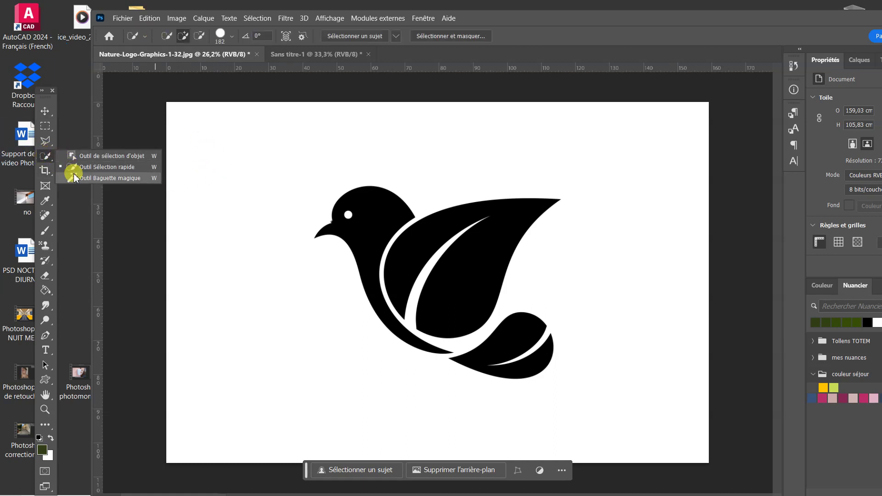
left_click(96, 177)
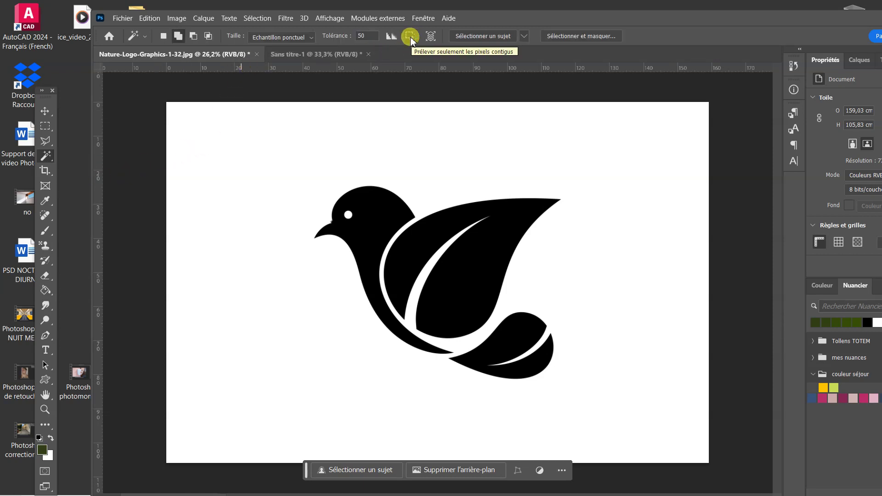
left_click(239, 174)
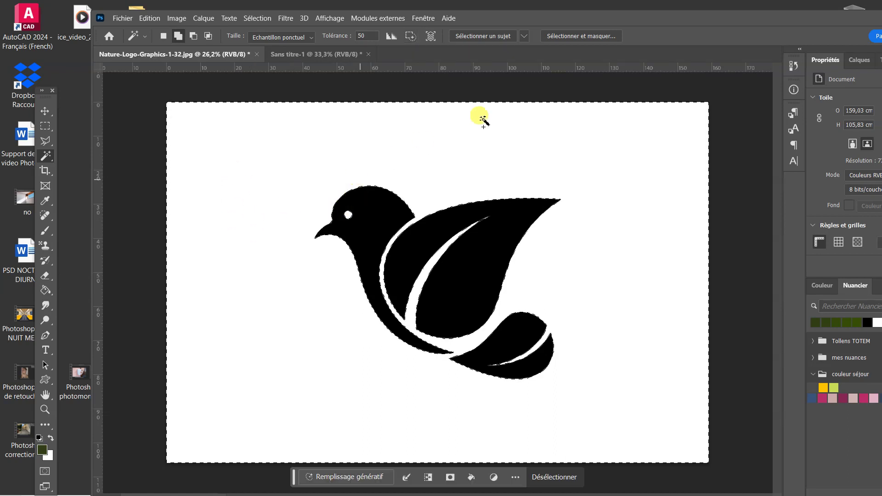
left_click(257, 18)
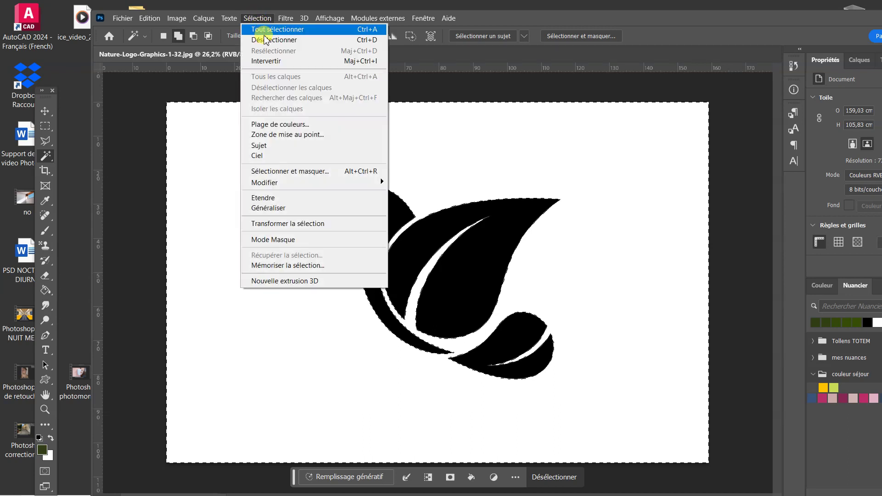
left_click(270, 61)
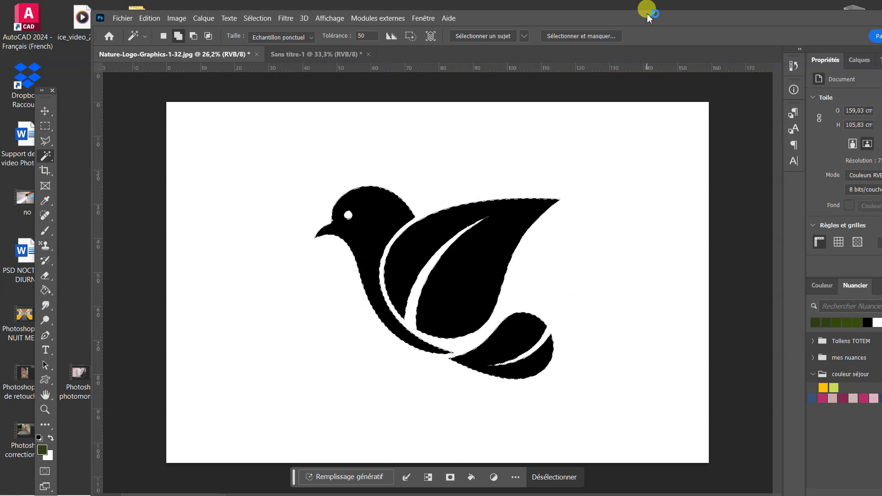
- Convert the bird selection into a work path
left_click_drag(648, 17, 571, 6)
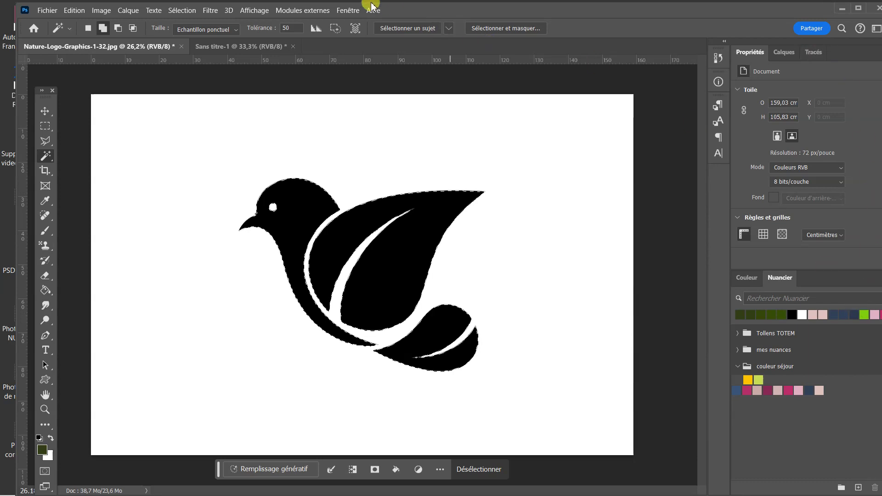
left_click(349, 11)
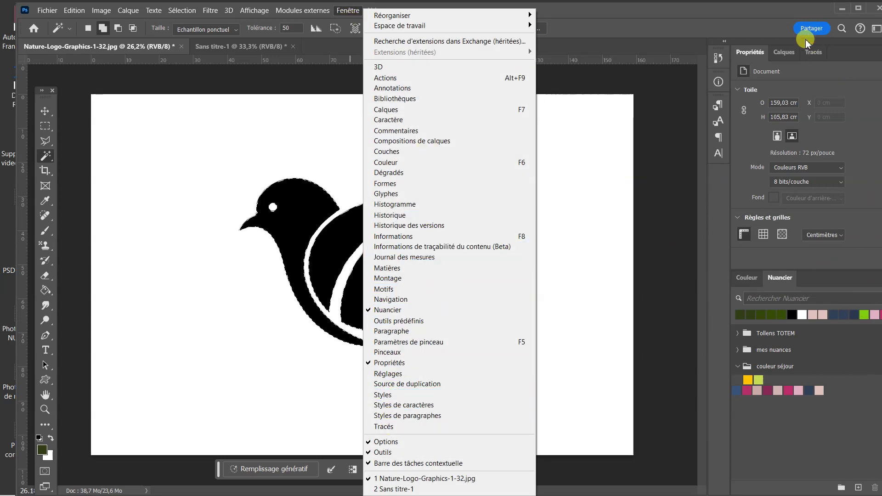
left_click(813, 53)
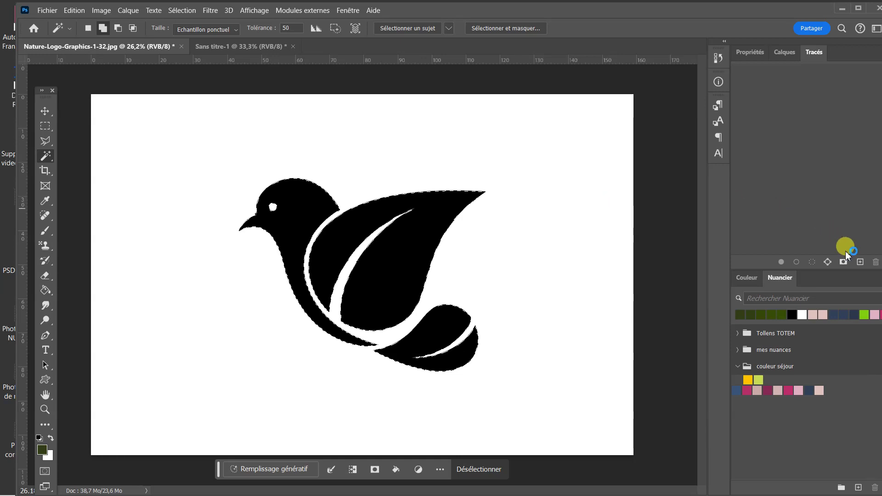
left_click(827, 263)
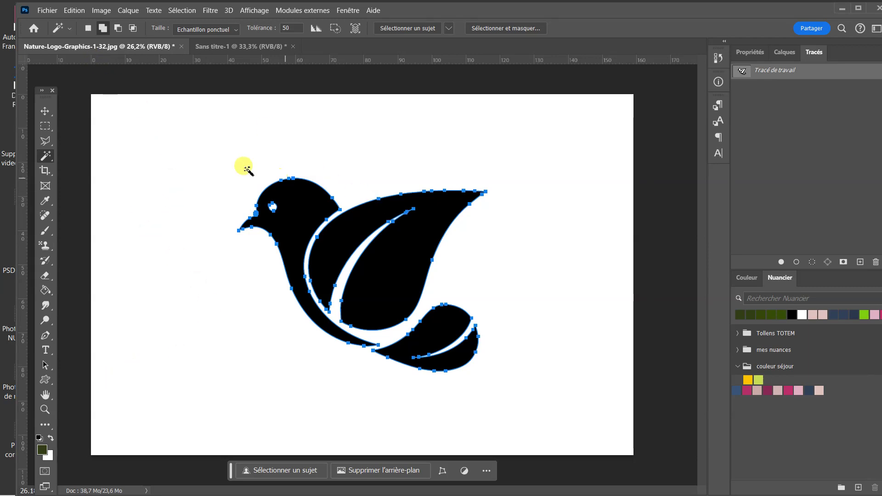
- Define the bird's work path as a custom shape named "oiseau"
left_click(75, 11)
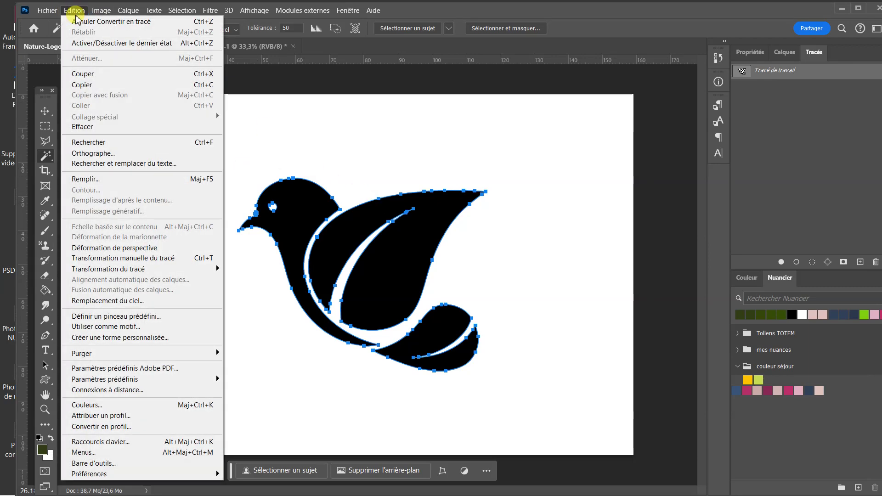
left_click(109, 340)
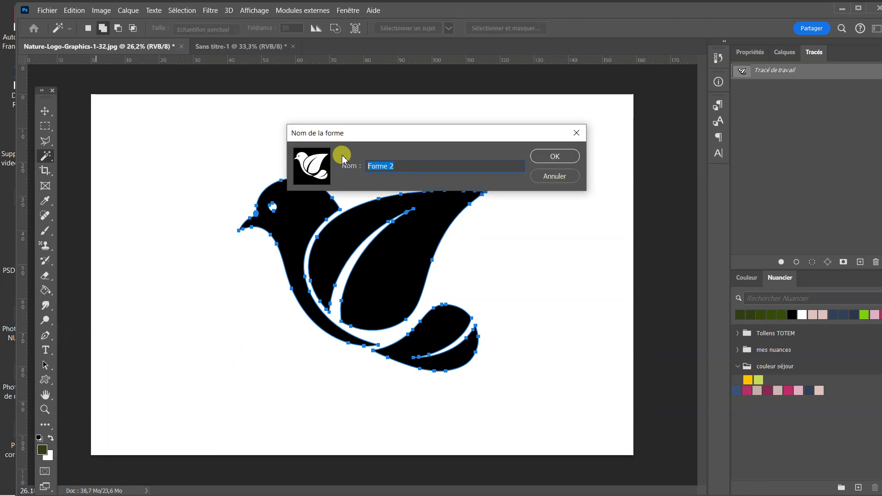
type("oiseau")
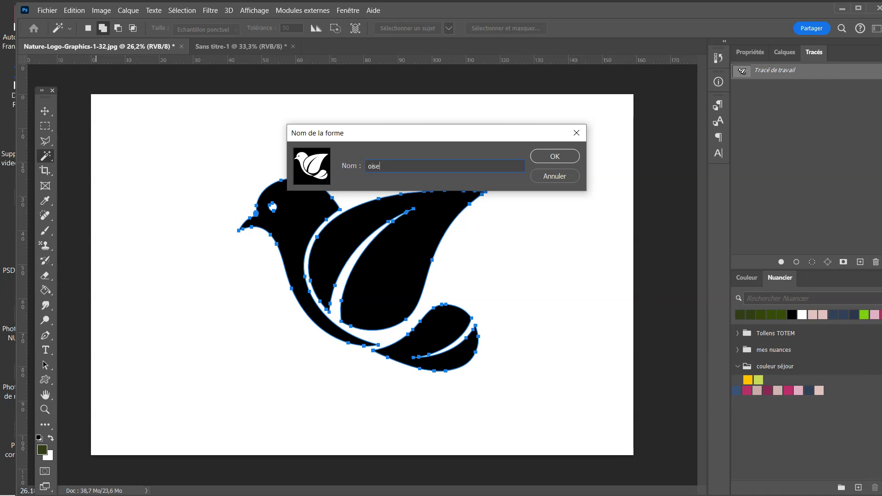
left_click(561, 161)
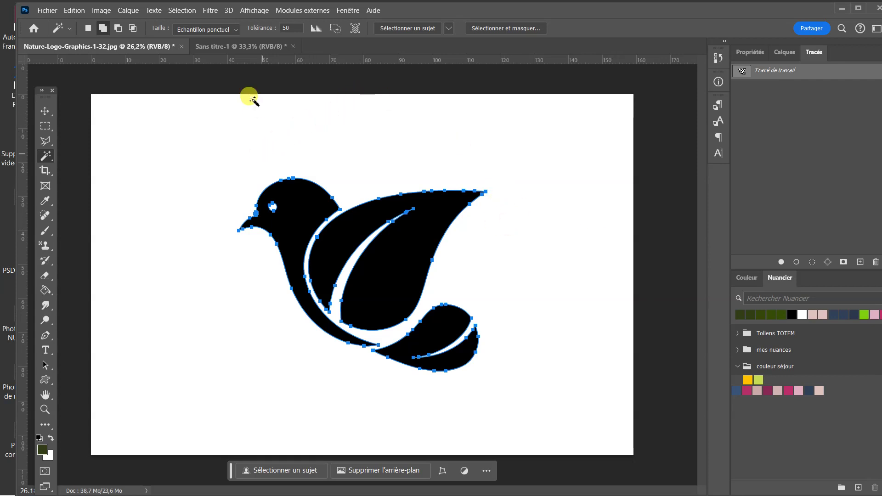
- In the Sans titre-1 document, draw the new bird custom shape about 31 cm wide and 24 cm high across the blank canvas
left_click(250, 46)
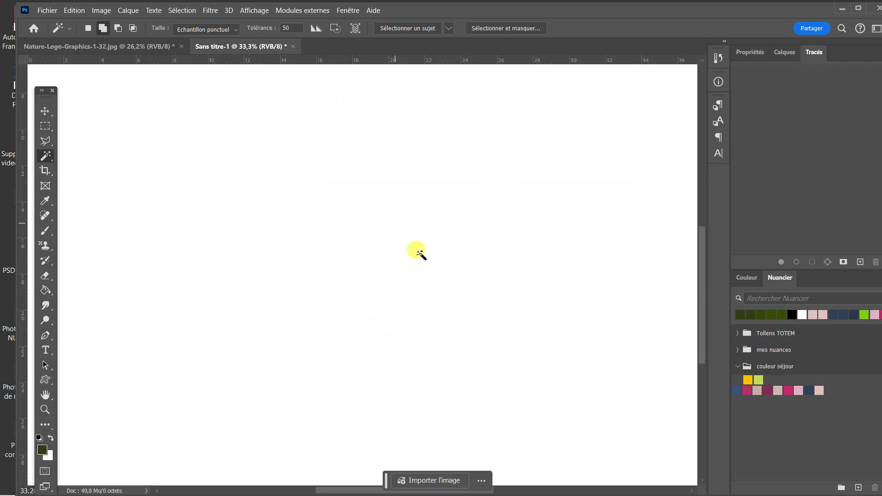
scroll(371, 202, "down", 4)
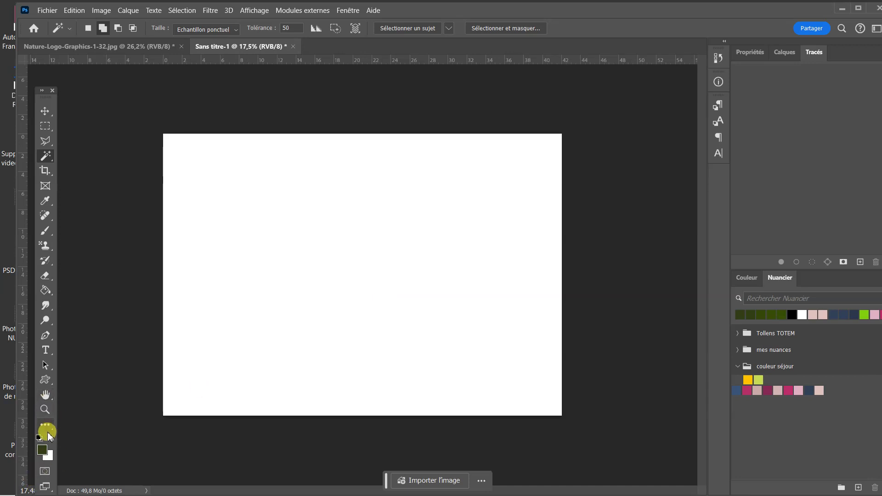
left_click(47, 384)
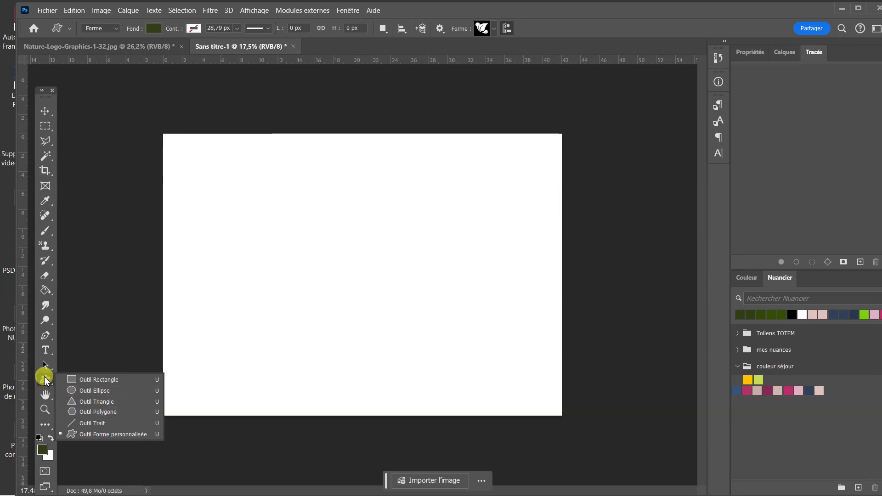
left_click(88, 434)
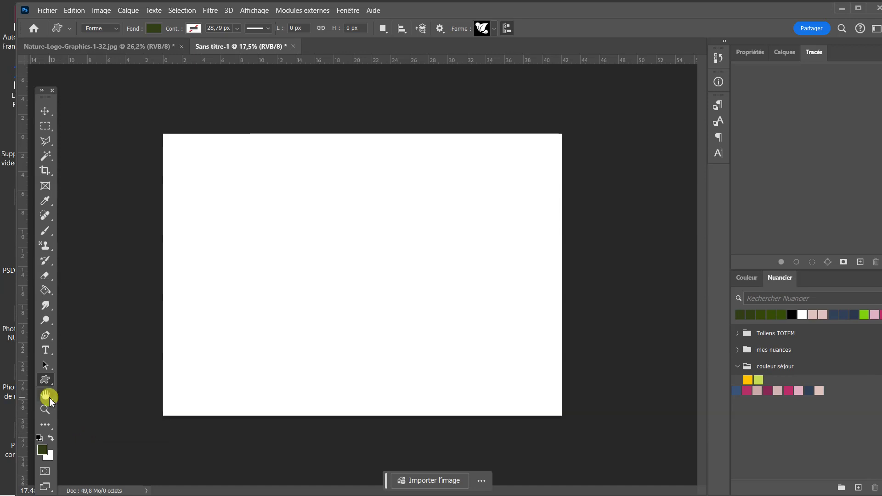
left_click(494, 26)
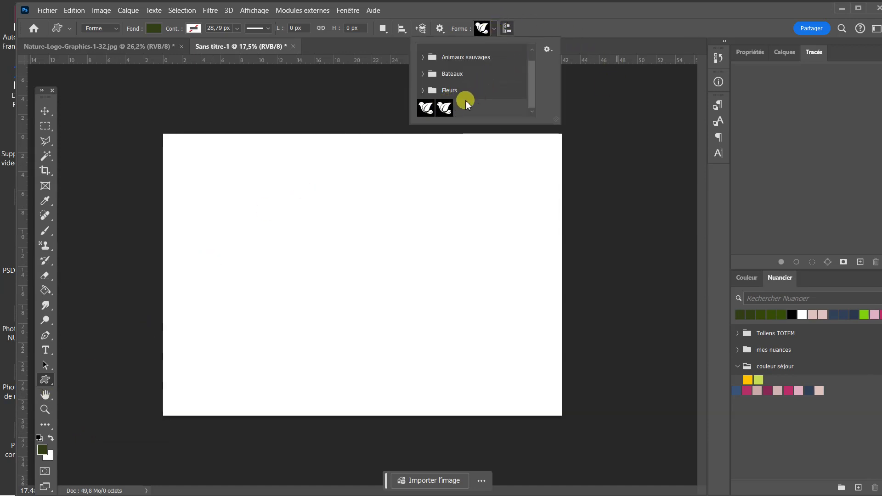
left_click(443, 108)
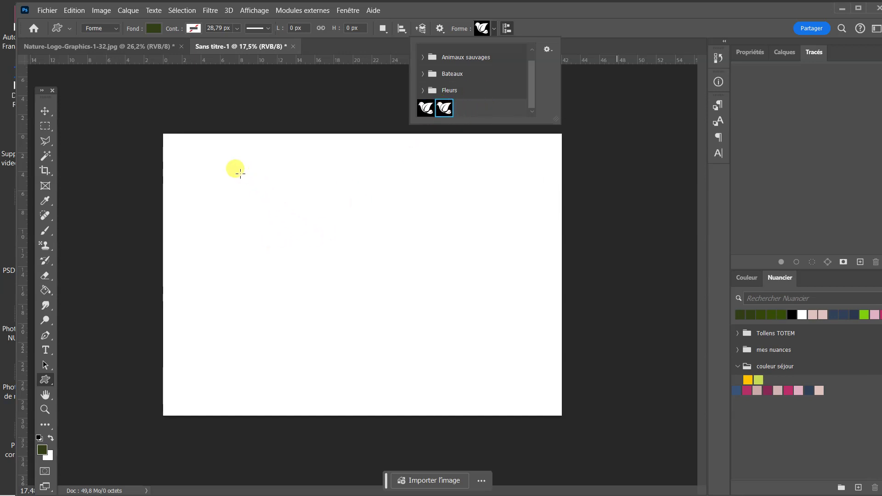
left_click_drag(240, 173, 530, 422)
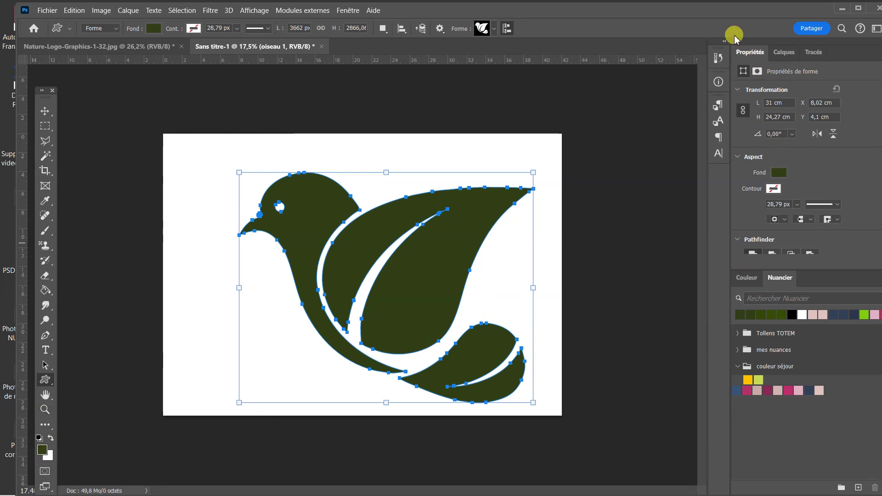
- Set the bird shape's fill to the magenta swatch and its outline to the dark blue swatch
left_click(779, 174)
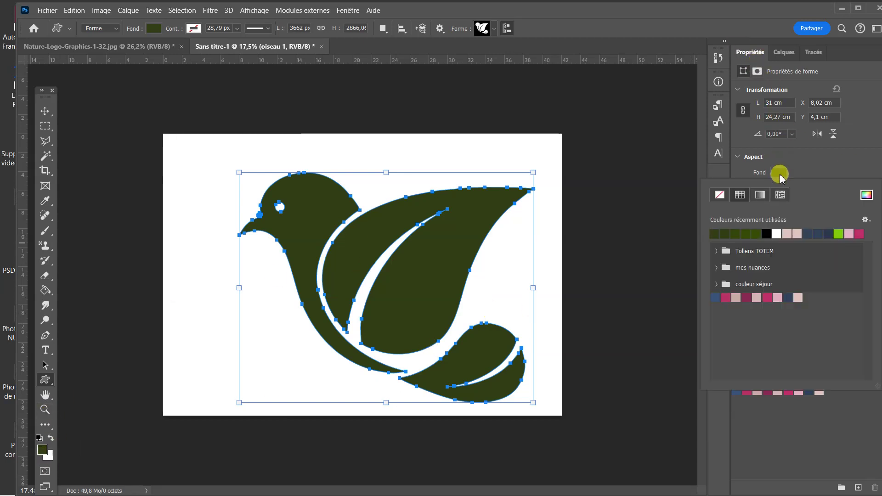
left_click(766, 298)
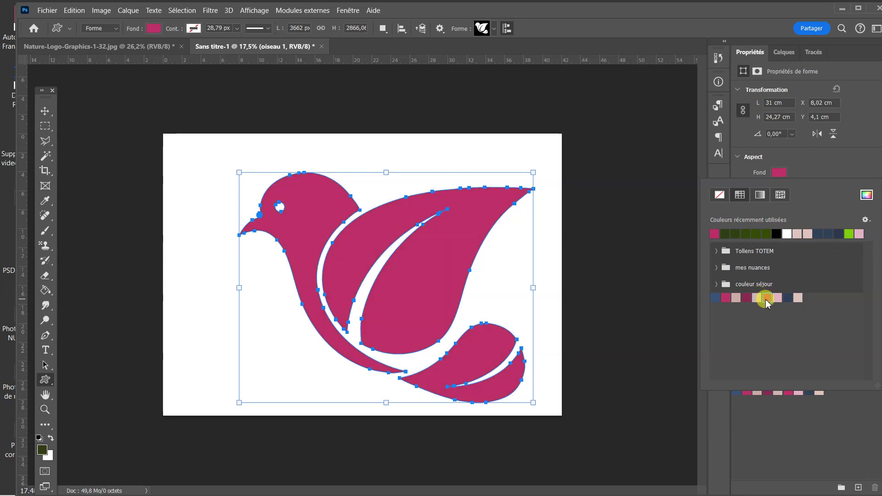
left_click(799, 162)
left_click(775, 188)
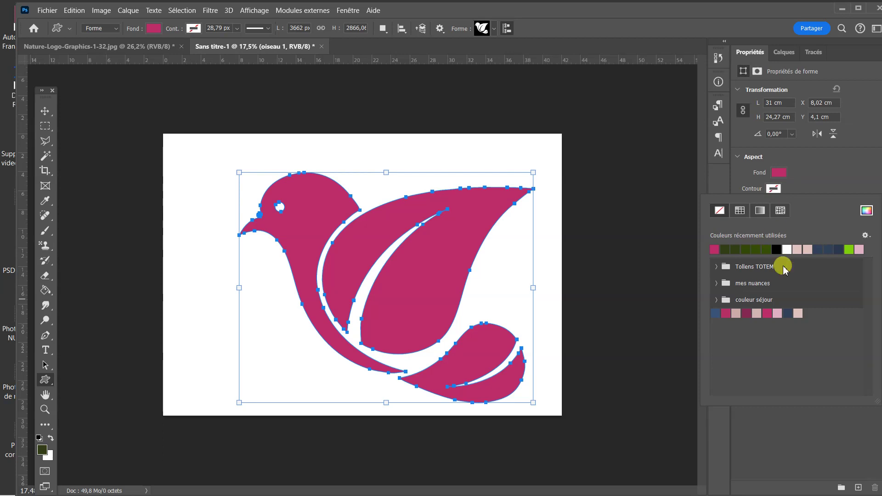
left_click(788, 313)
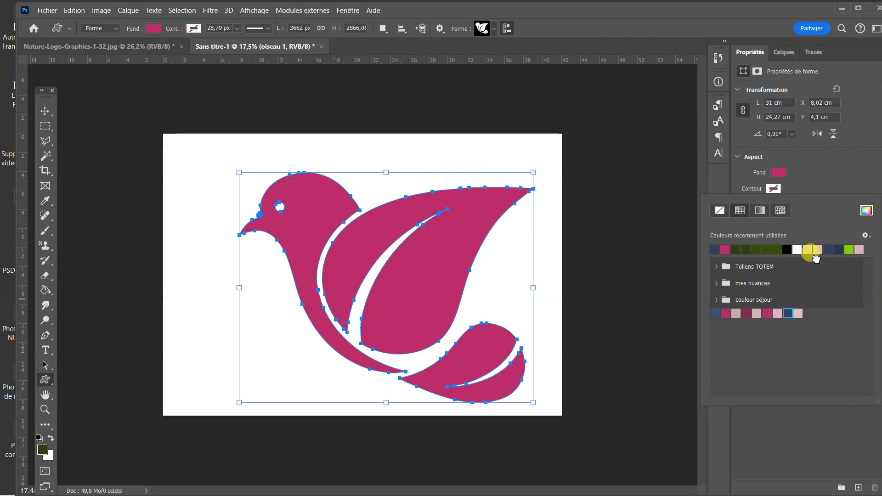
- Reduce the bird shape's outline width to 0,51 px
left_click(811, 186)
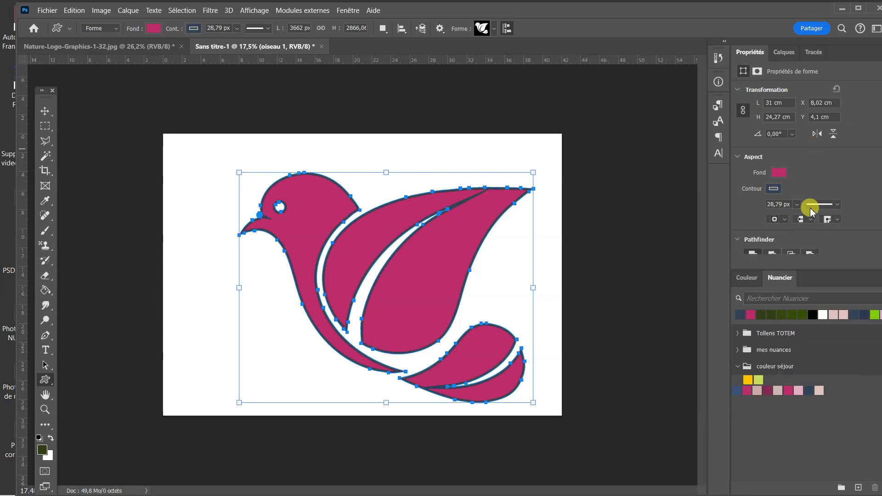
left_click_drag(796, 206, 792, 219)
left_click(807, 178)
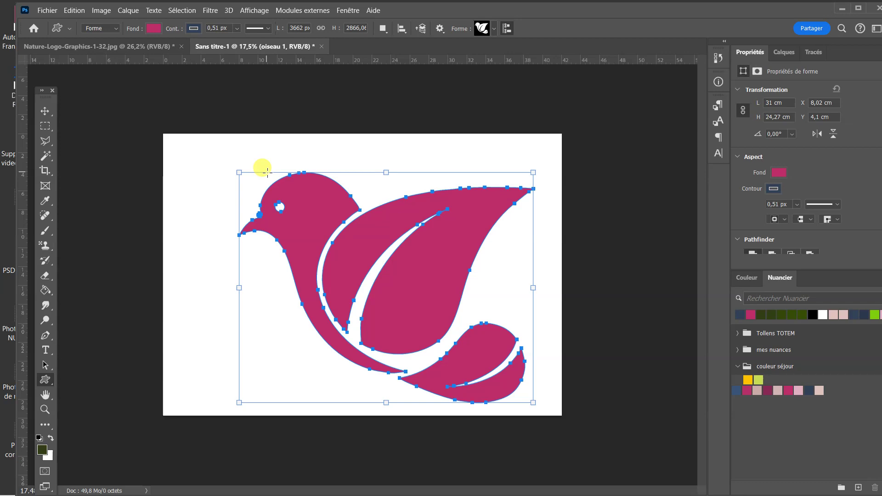
- Save a copy on the computer as a Photoshop PDF named "Sans titre-1" in the 00 DOCUMENTS FORMATIONS 2023 folder, keeping layers
left_click(48, 10)
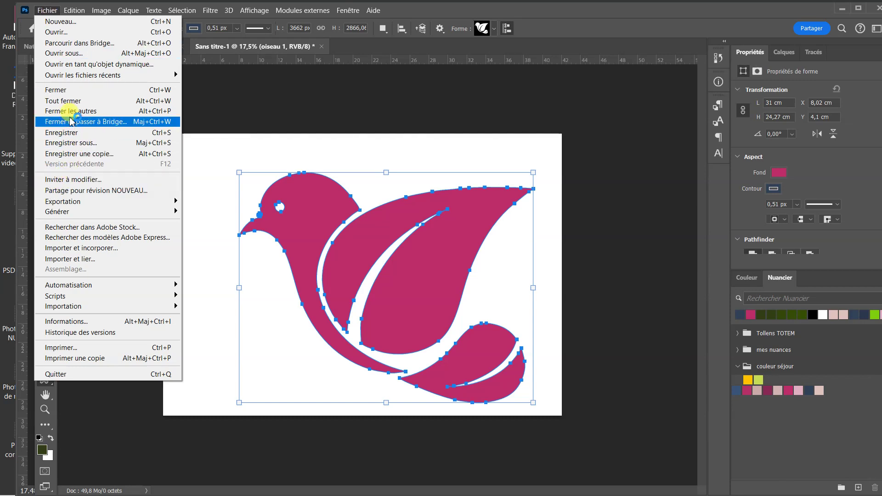
left_click(73, 158)
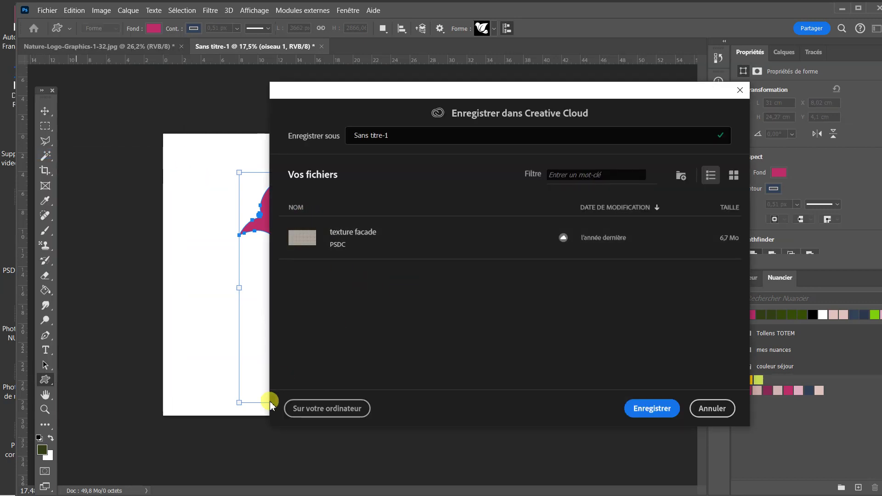
left_click(326, 408)
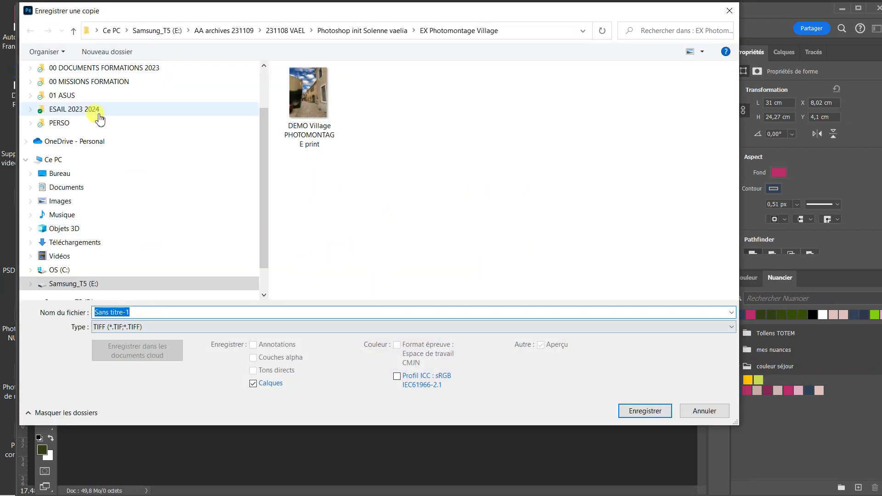
left_click(115, 69)
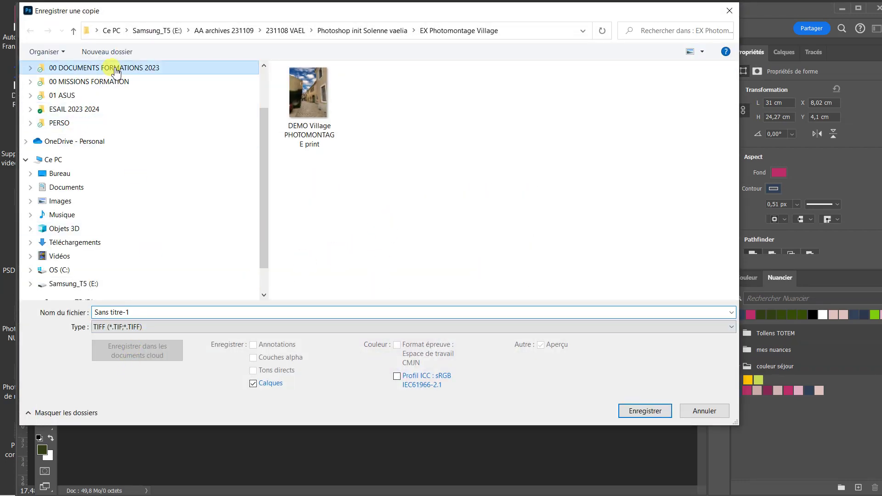
left_click(159, 328)
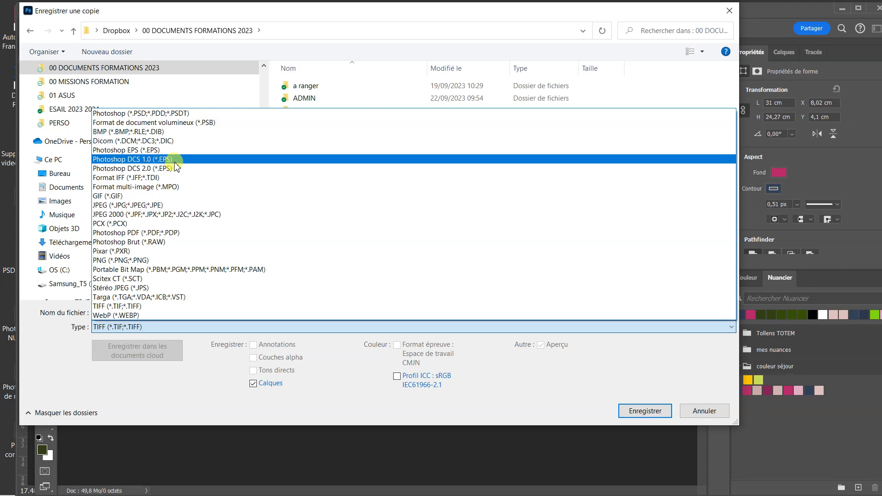
left_click(136, 234)
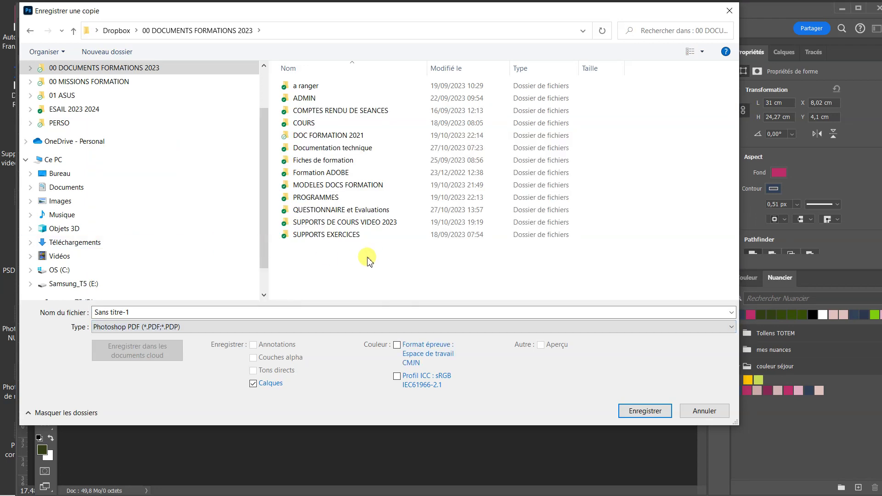
left_click(632, 416)
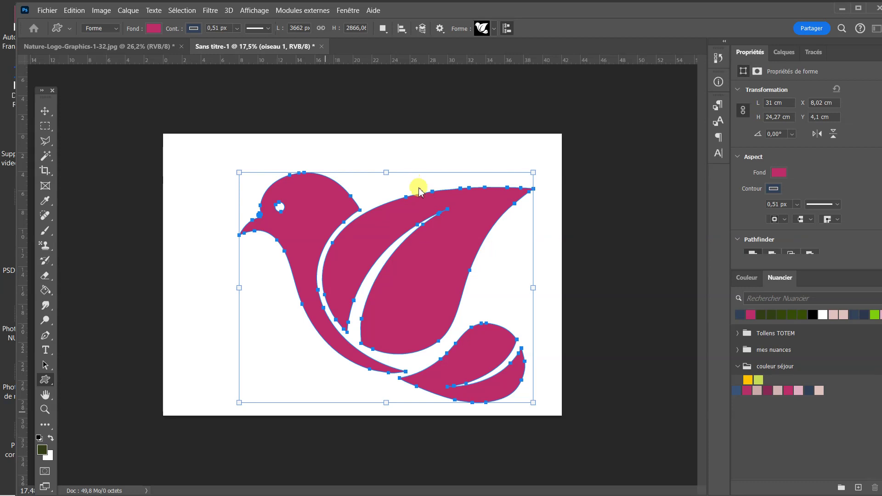
left_click(466, 201)
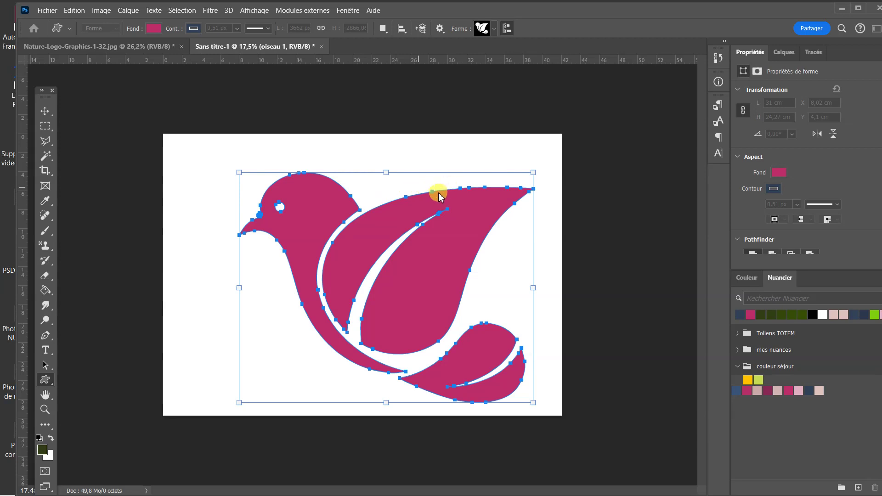
left_click(406, 196)
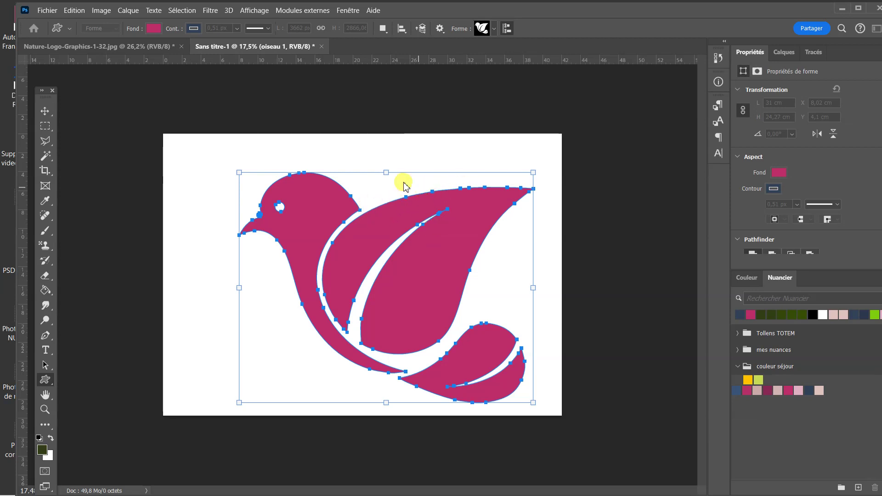
left_click(420, 225)
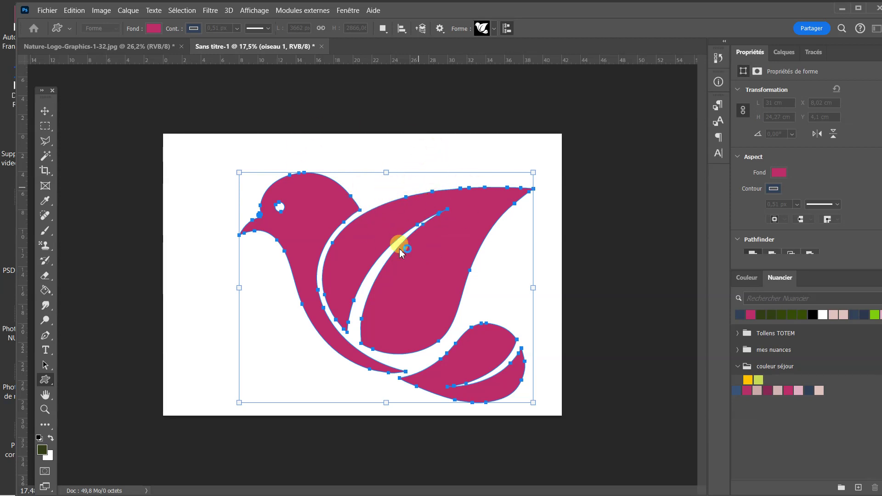